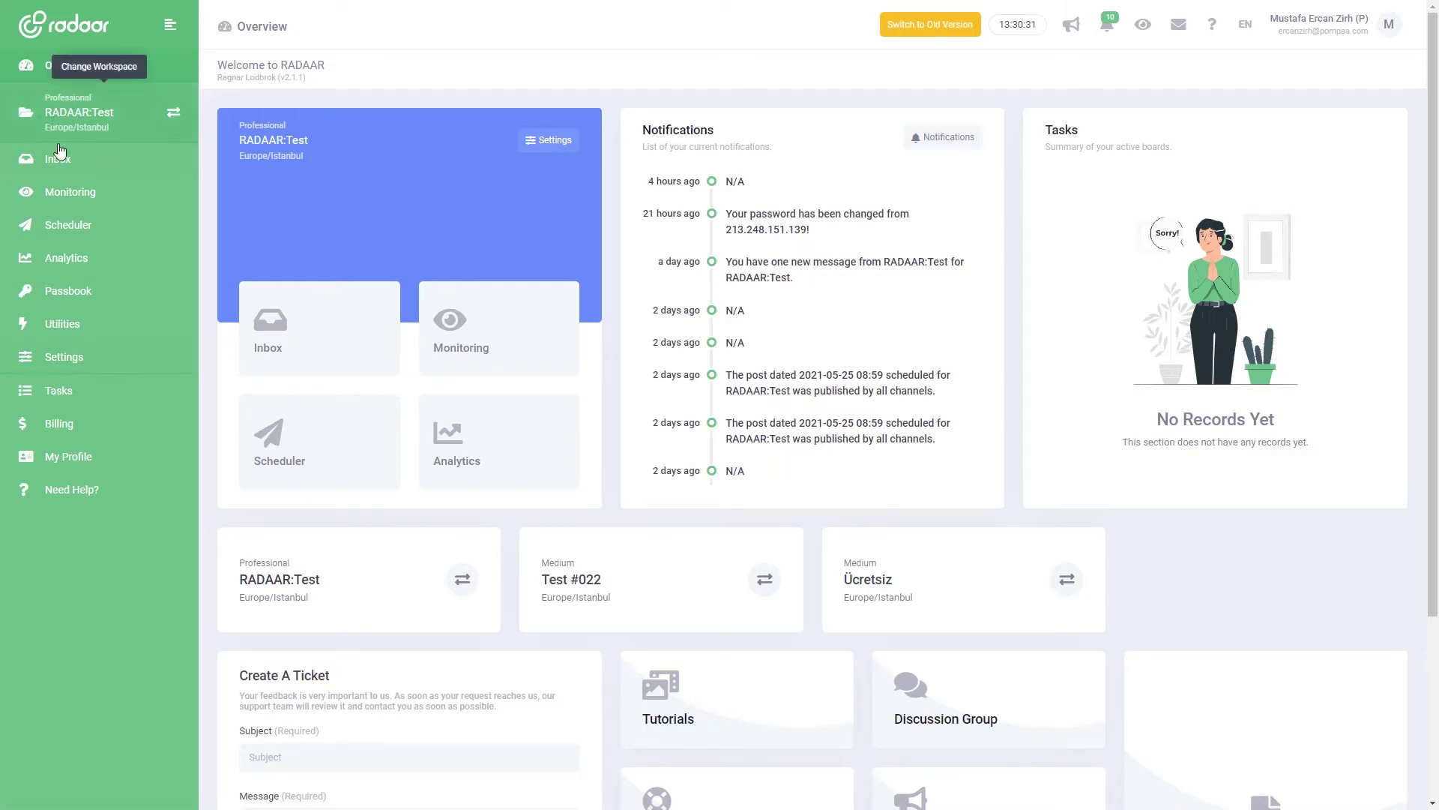
- Go to Settings > Channels to see the eight connected social accounts
click(64, 360)
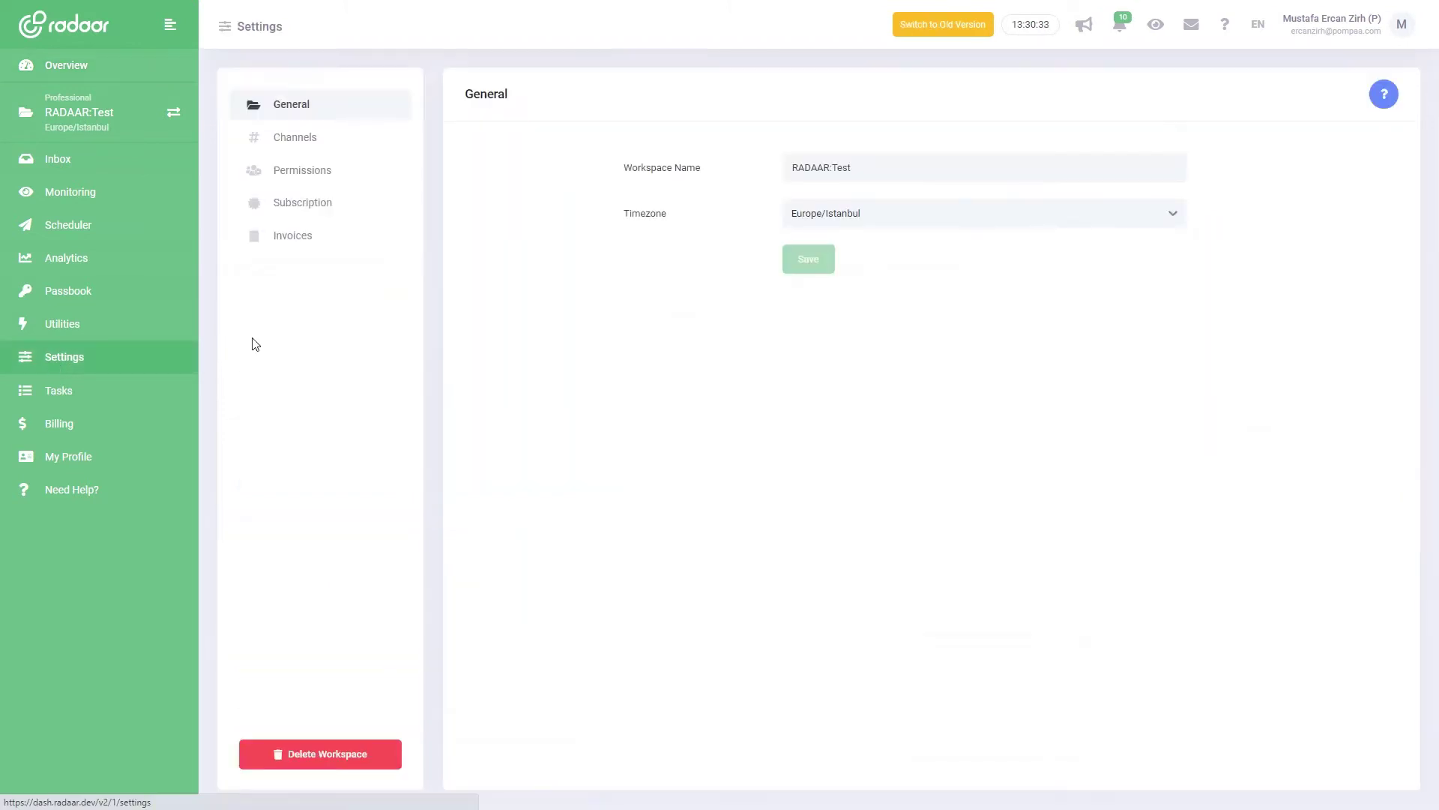
click(298, 142)
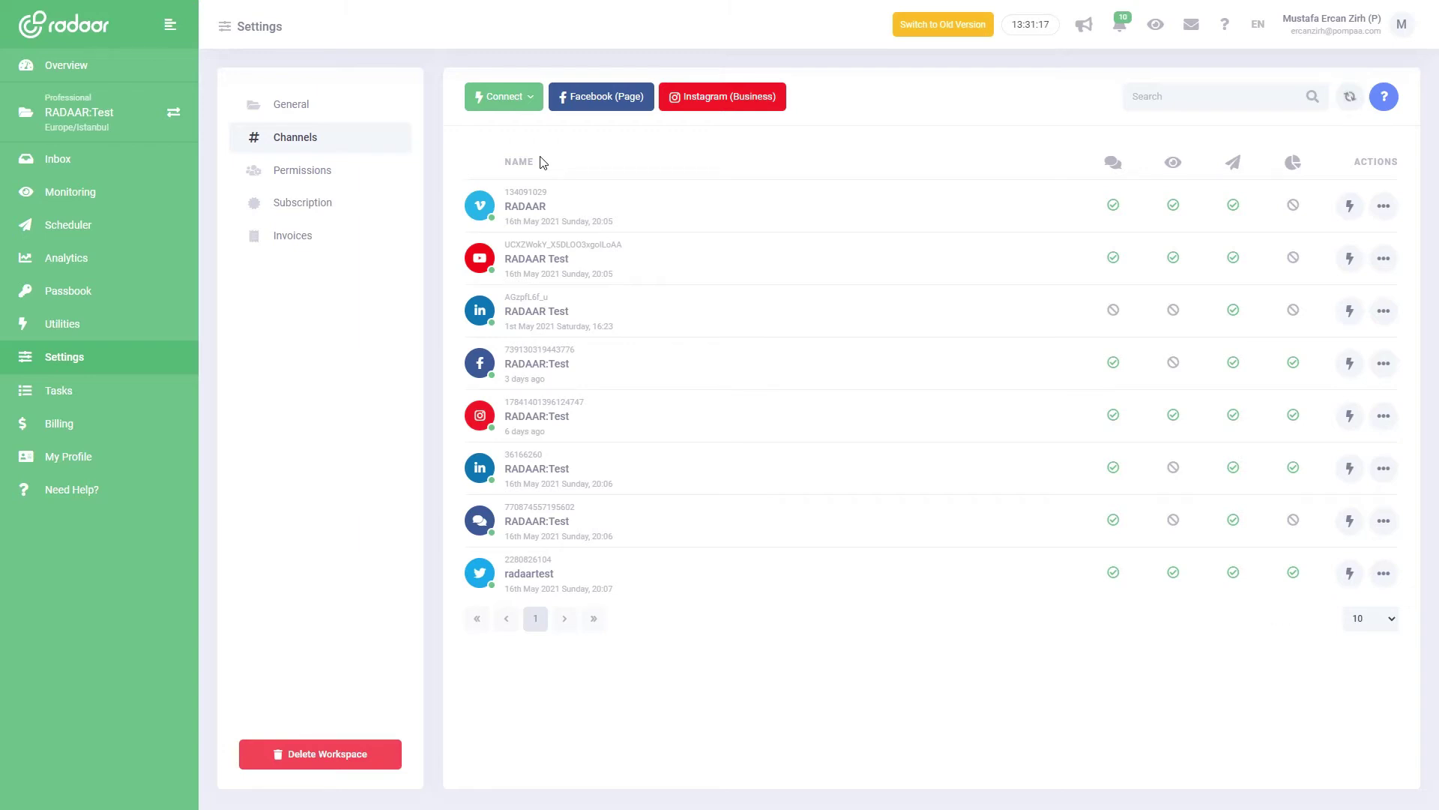
- Pick Facebook (Page) from the Connect dropdown to start its authorization
click(511, 105)
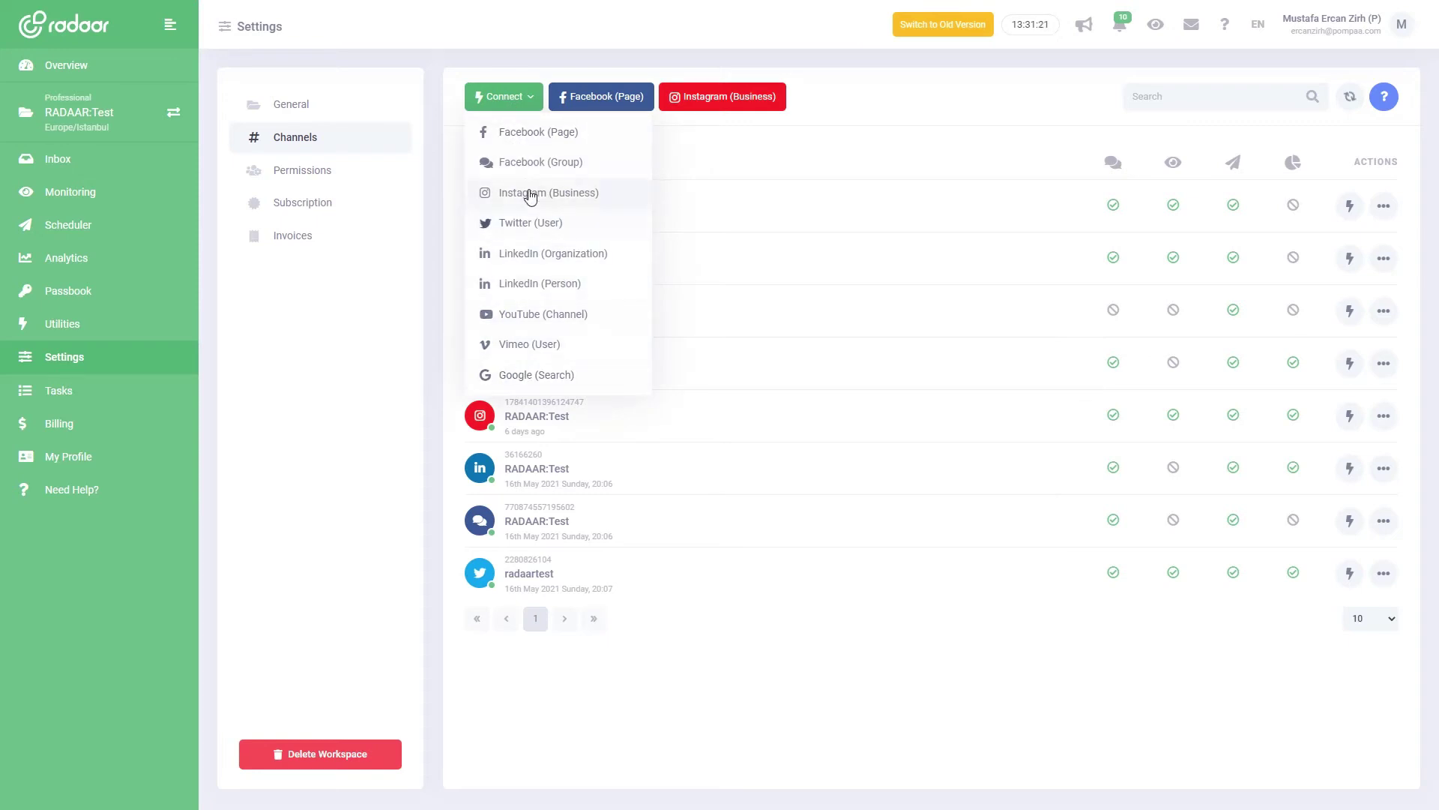
click(543, 133)
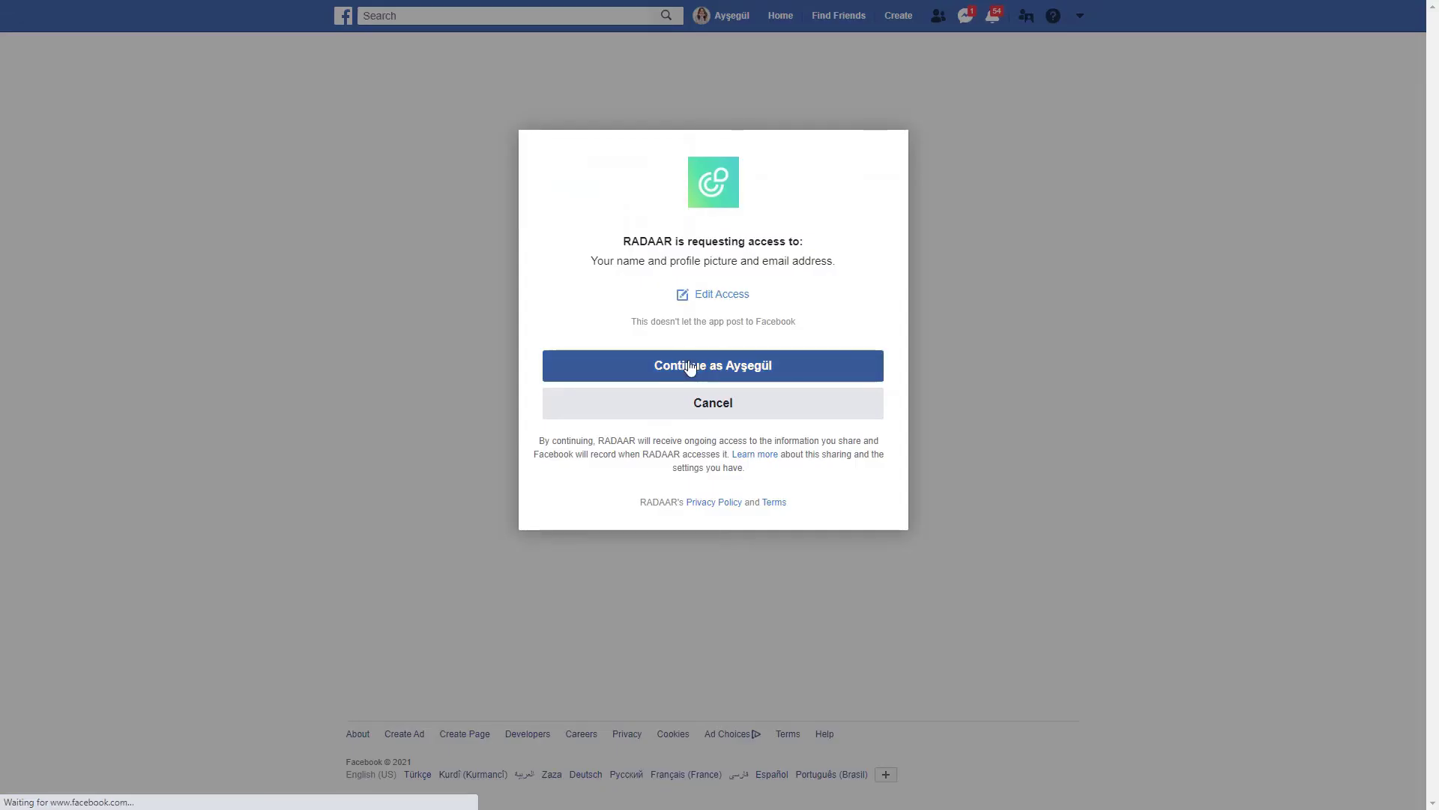
- Continue as the Facebook user and accept RADAAR's requested Page permissions
click(690, 367)
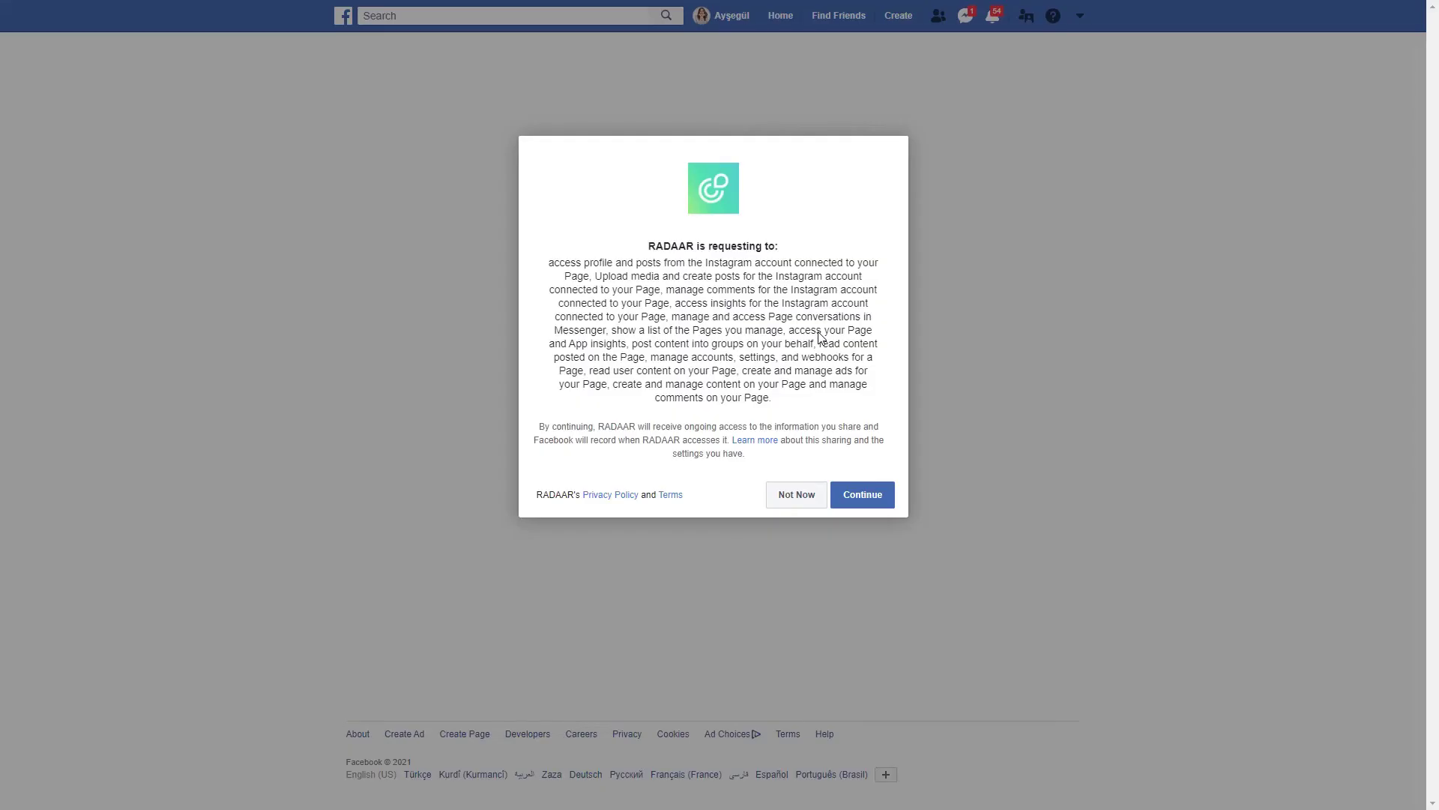
click(849, 496)
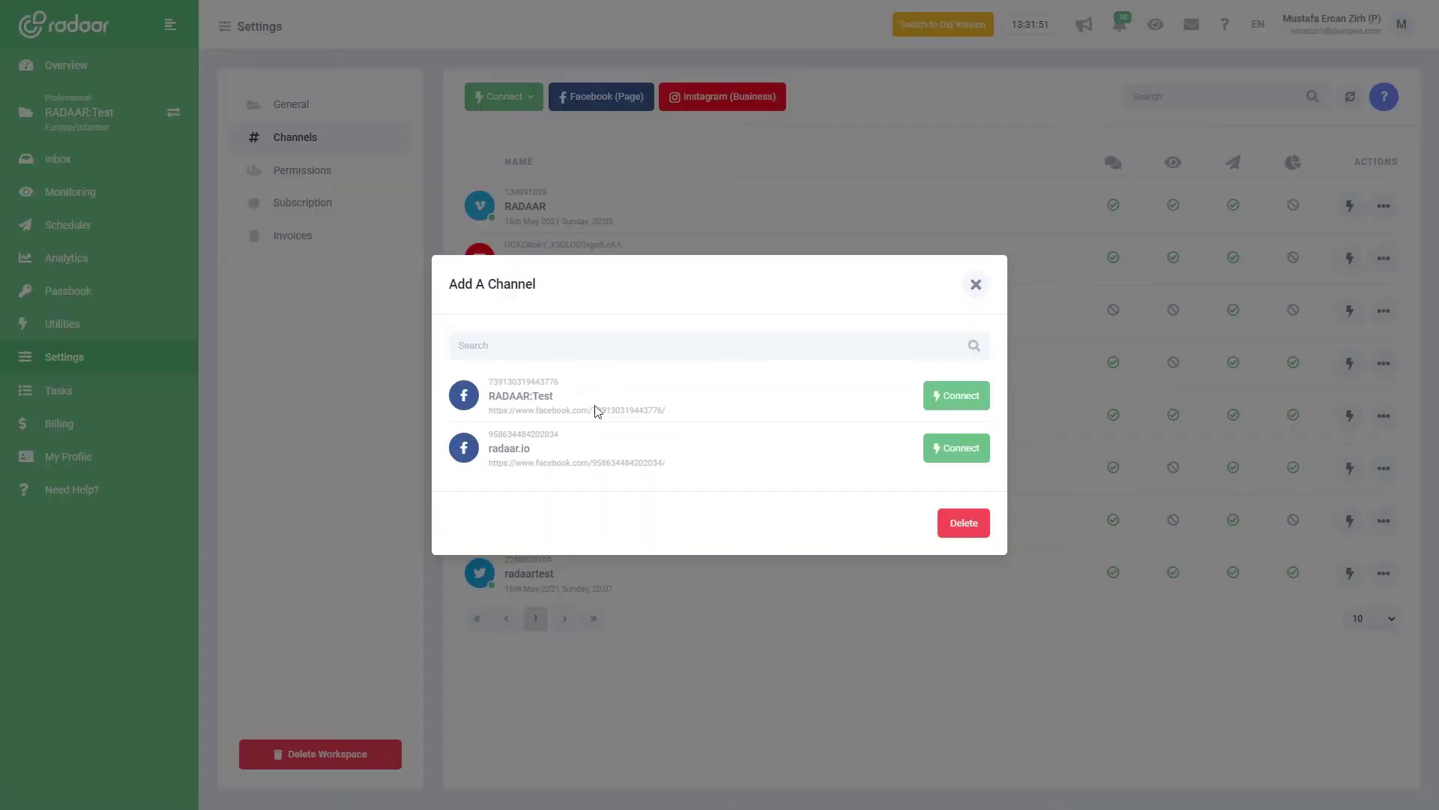
- Connect the RADAAR:Test Page from the Add A Channel list
click(946, 398)
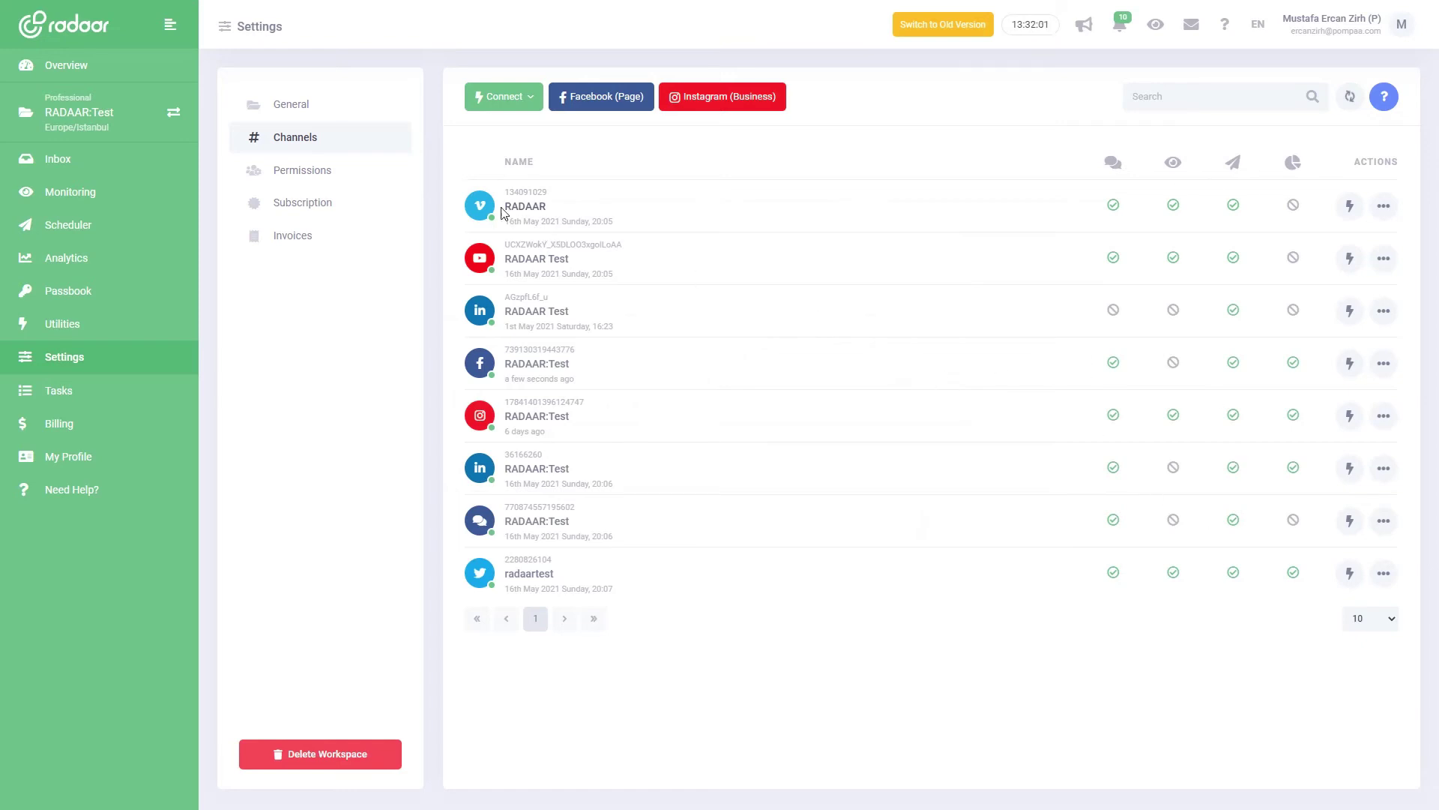
mouse_move(1119, 213)
mouse_move(1117, 314)
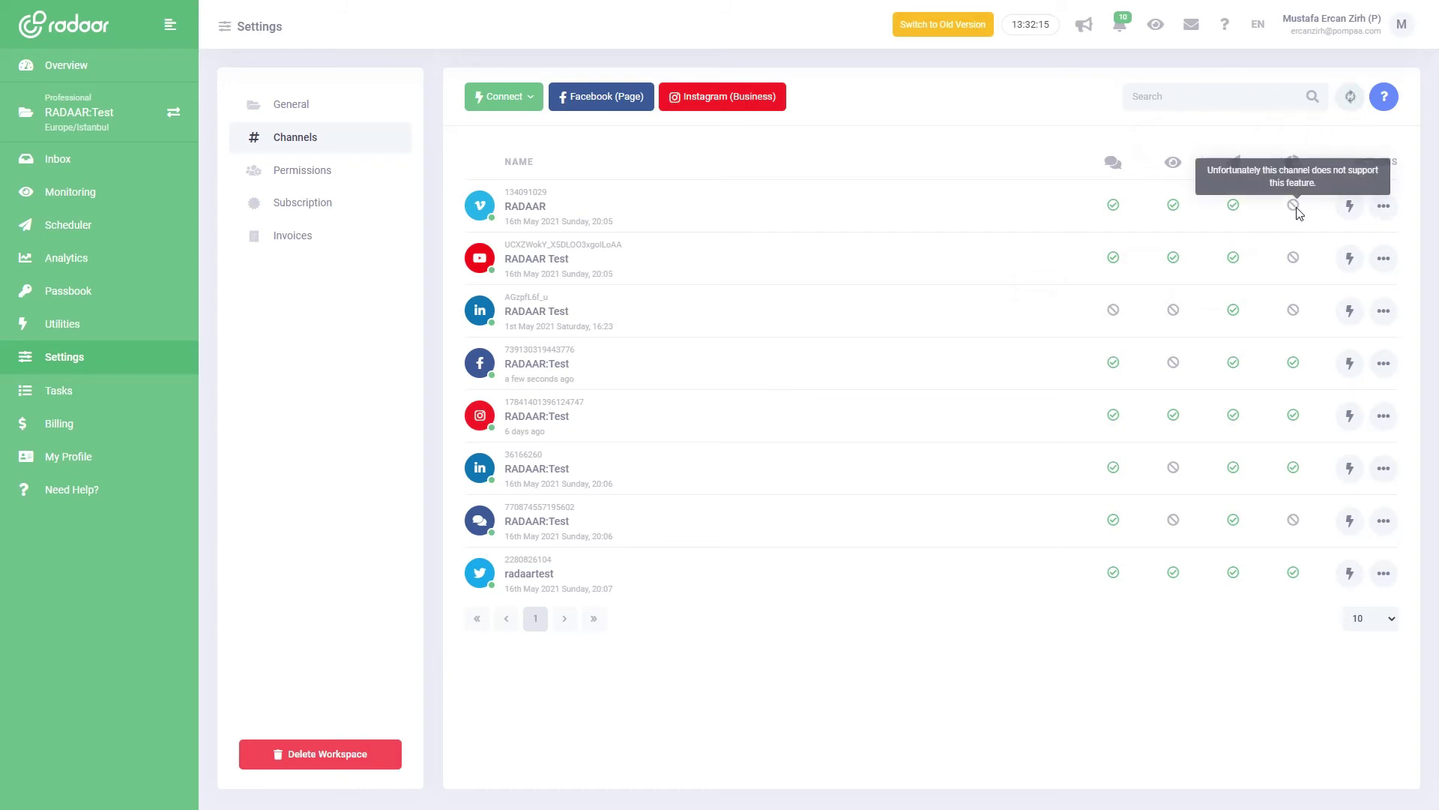
mouse_move(1291, 261)
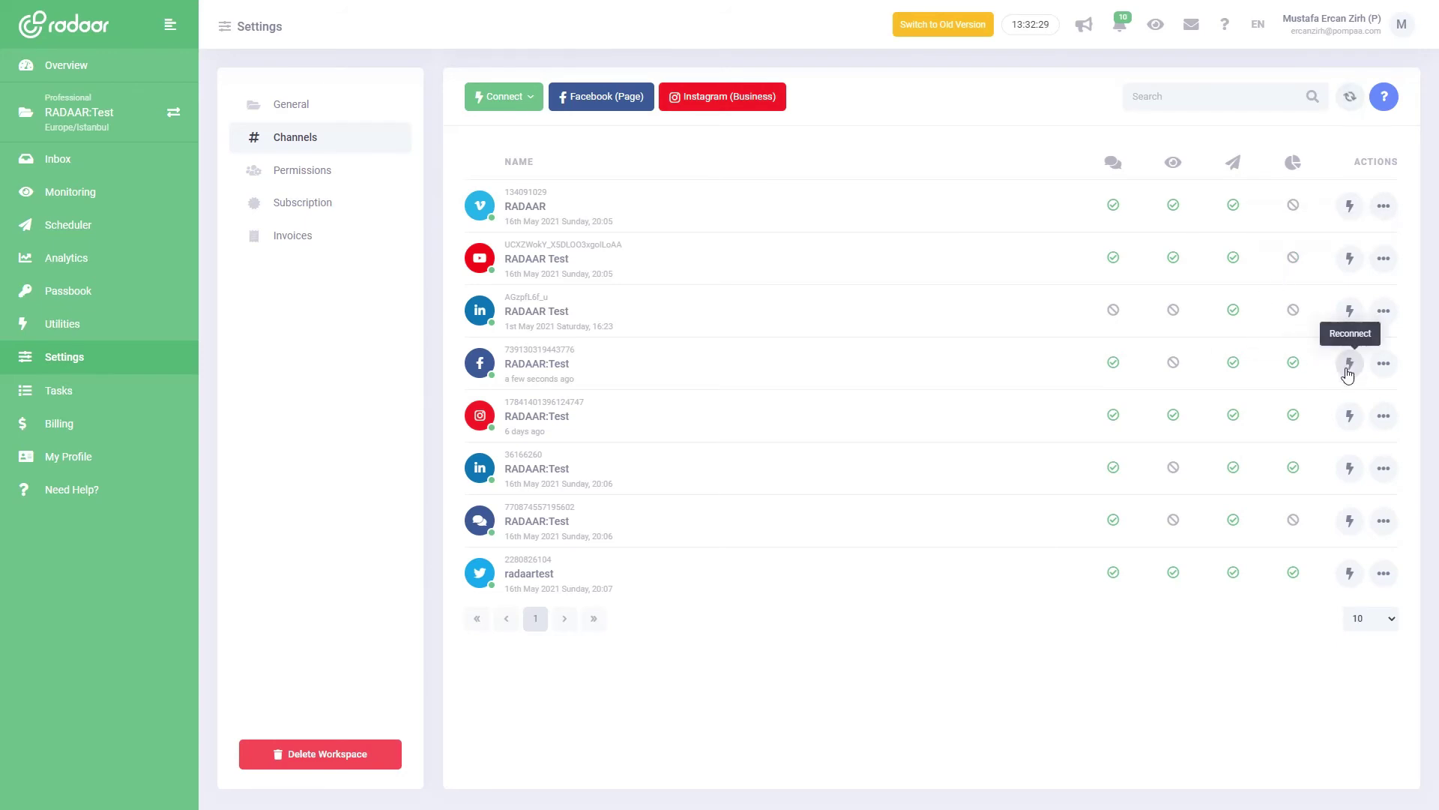
- Reconnect the Facebook channel by connecting RADAAR:Test again in the Add A Channel dialog
click(1352, 373)
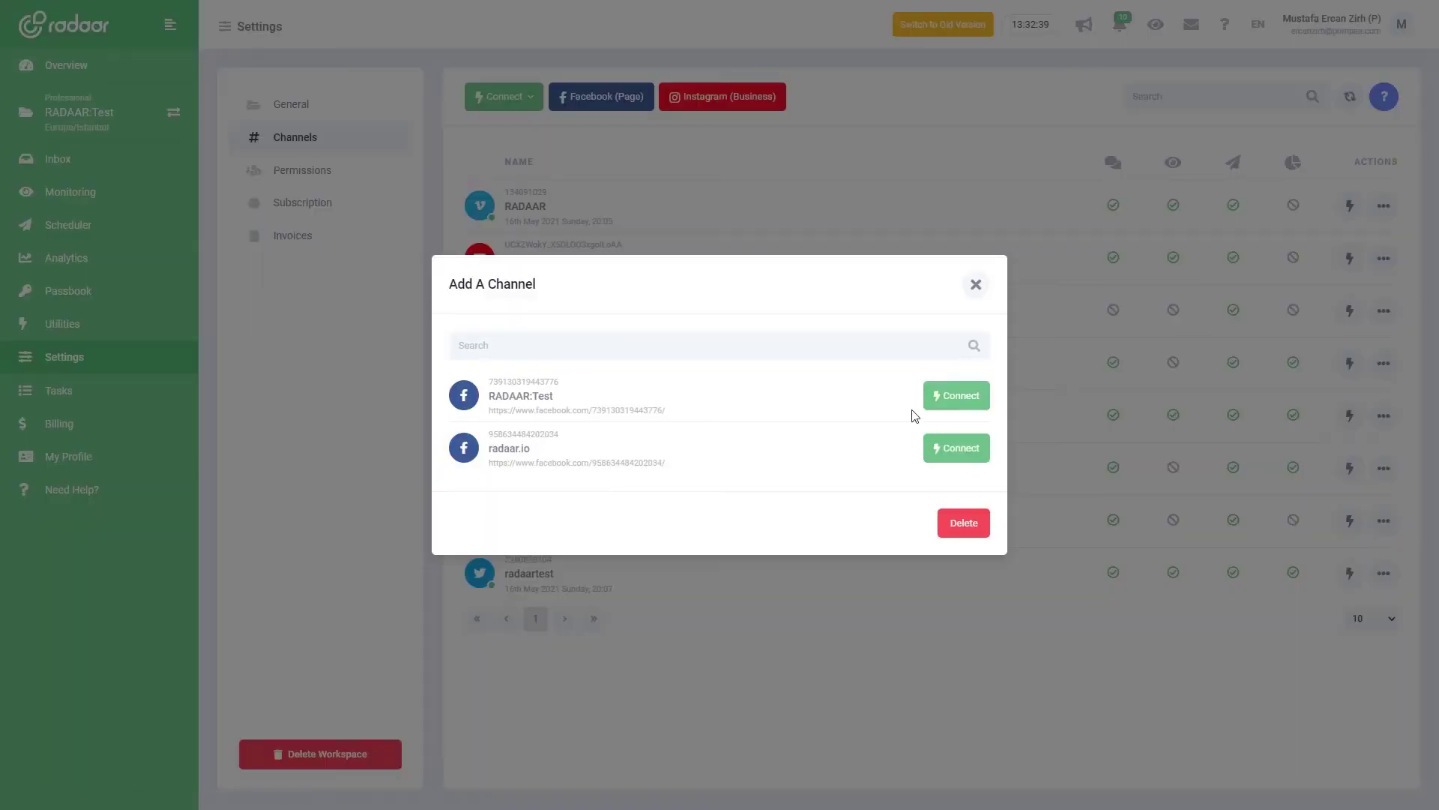
click(940, 411)
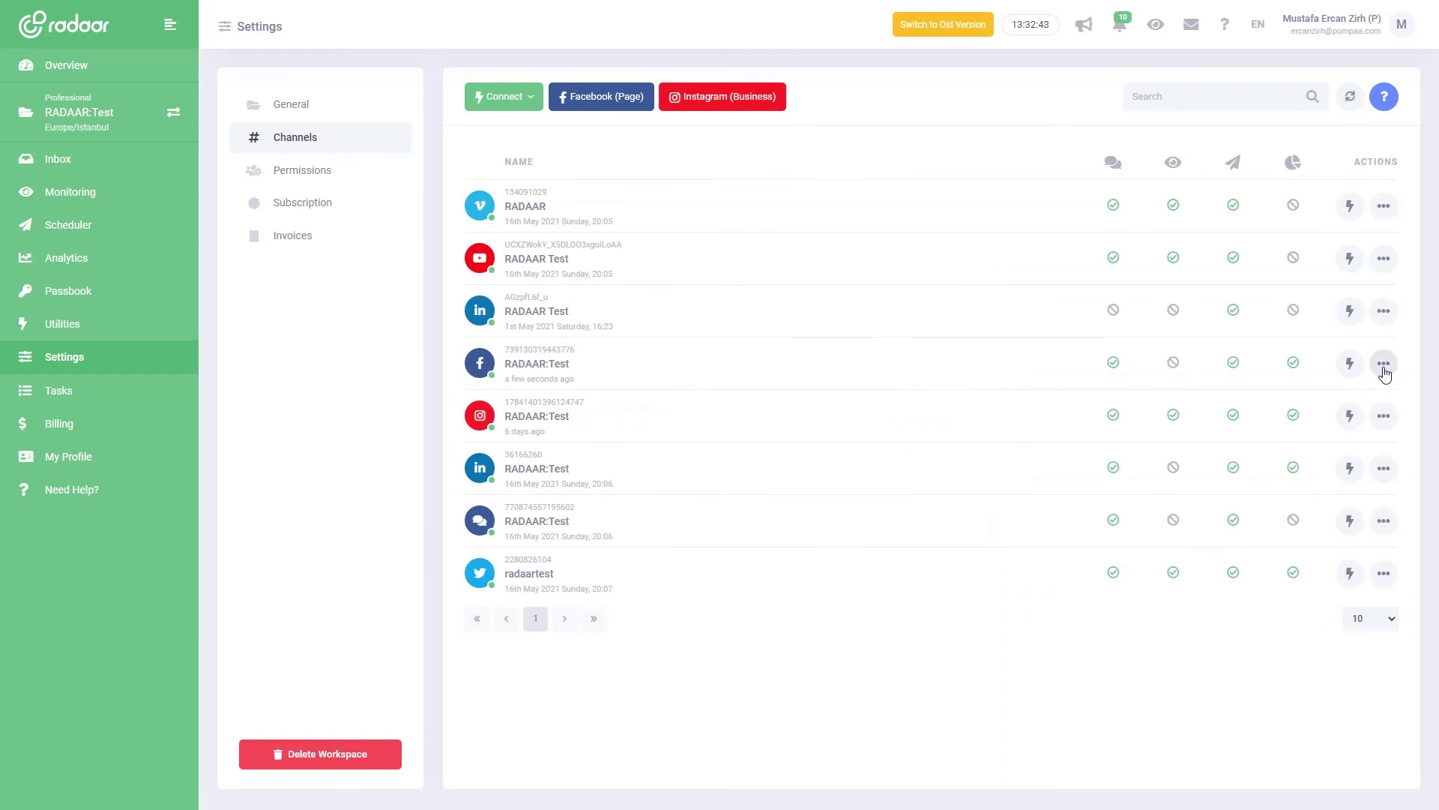
click(1384, 375)
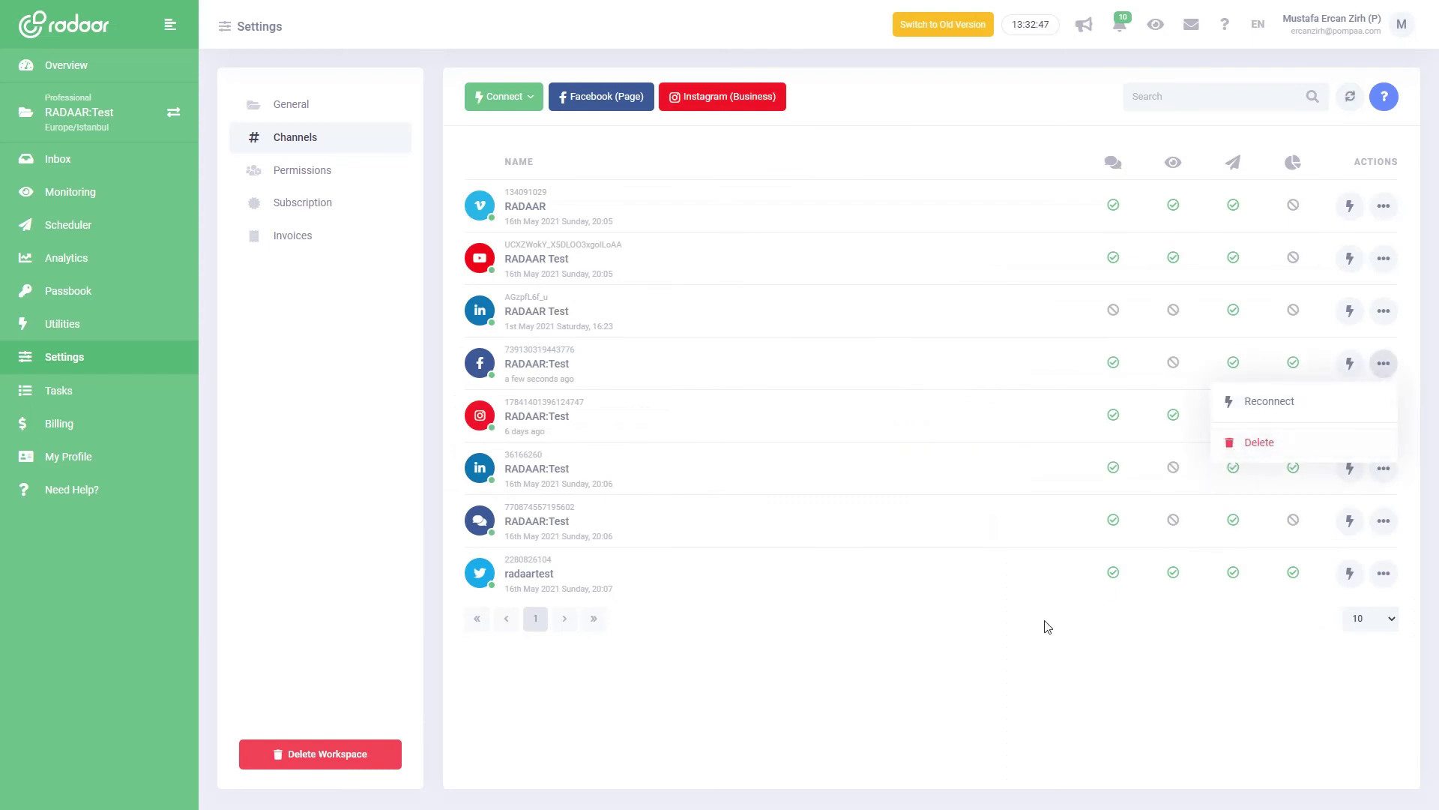
click(1007, 647)
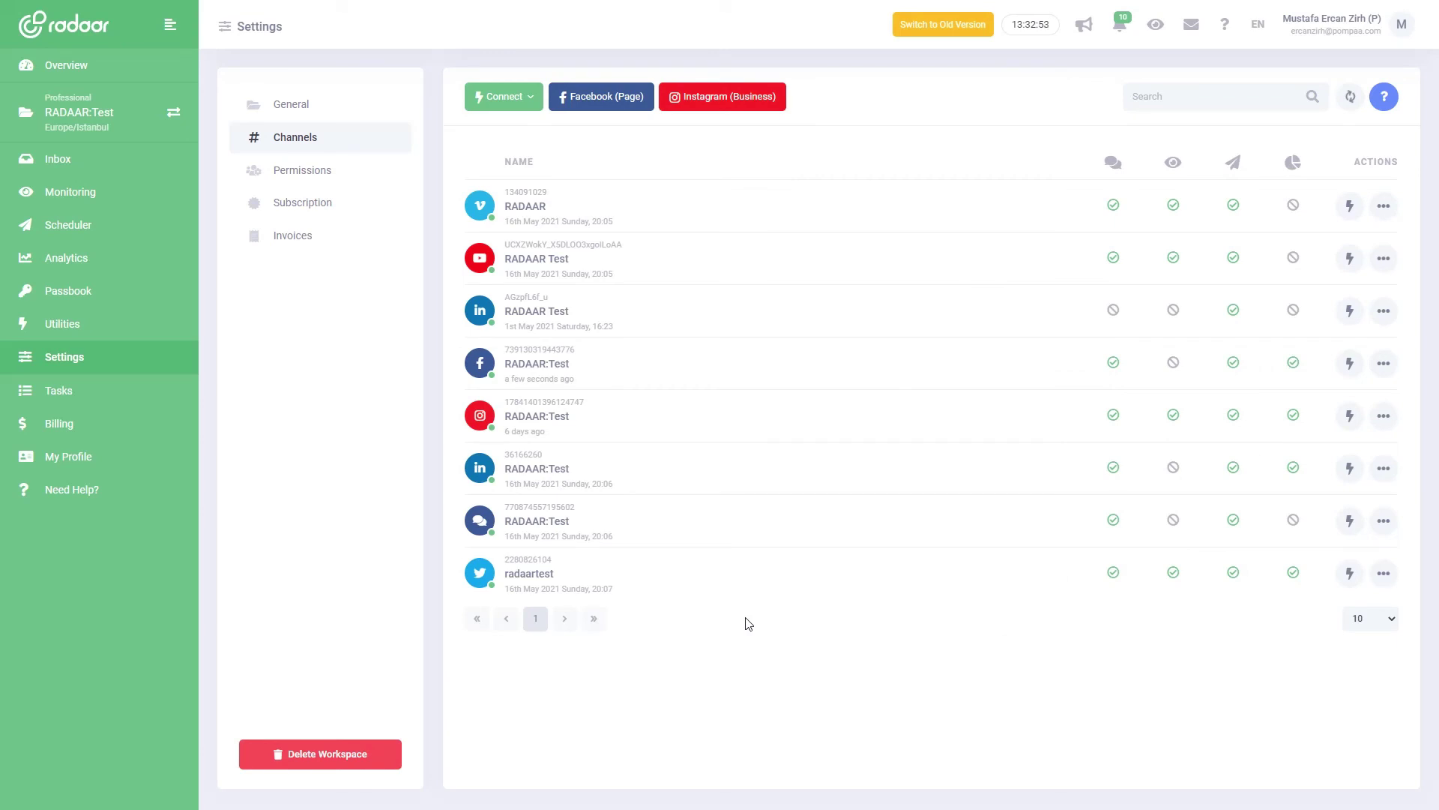
- Add a Twitter (User) channel and authorize RADAAR on the Twitter account
click(517, 108)
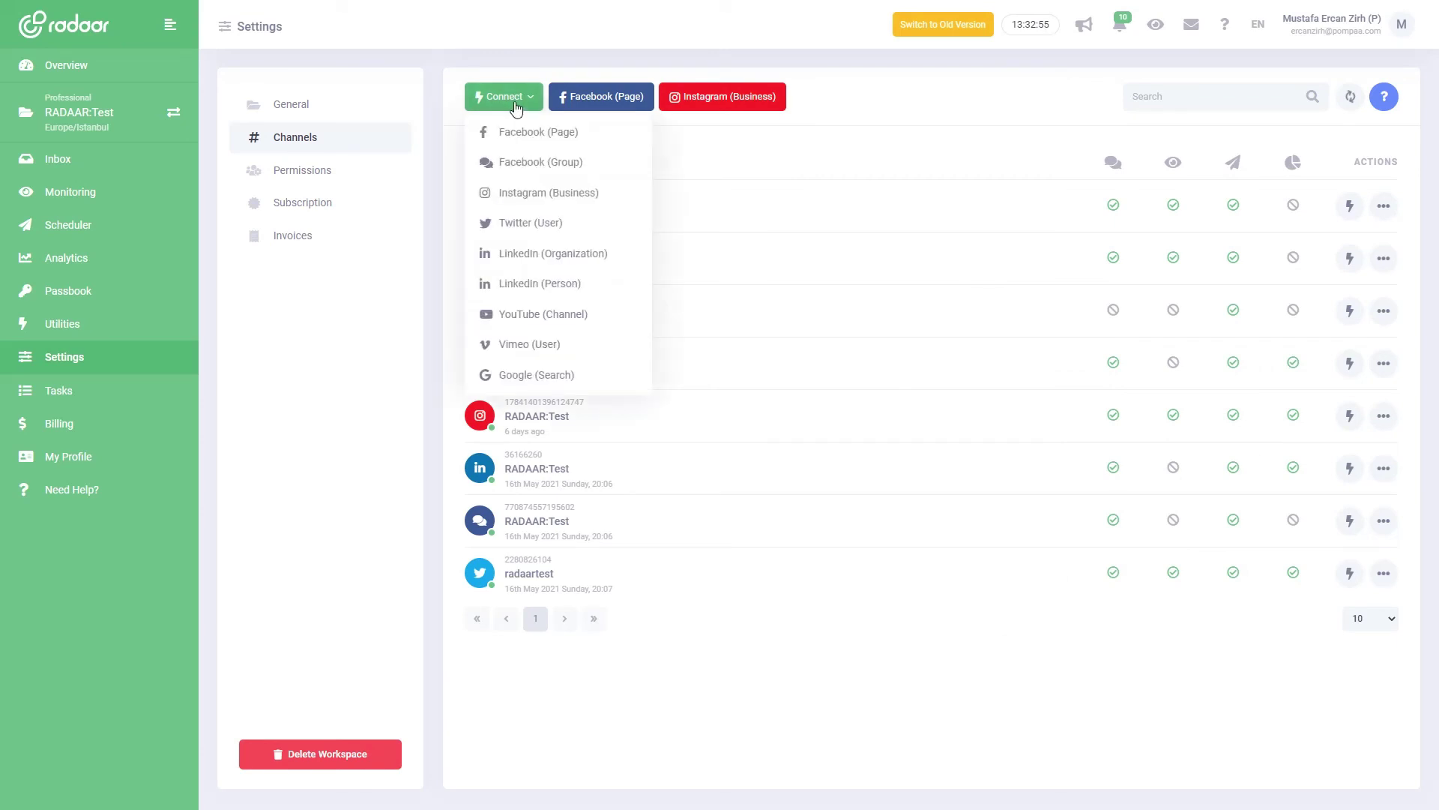
click(537, 223)
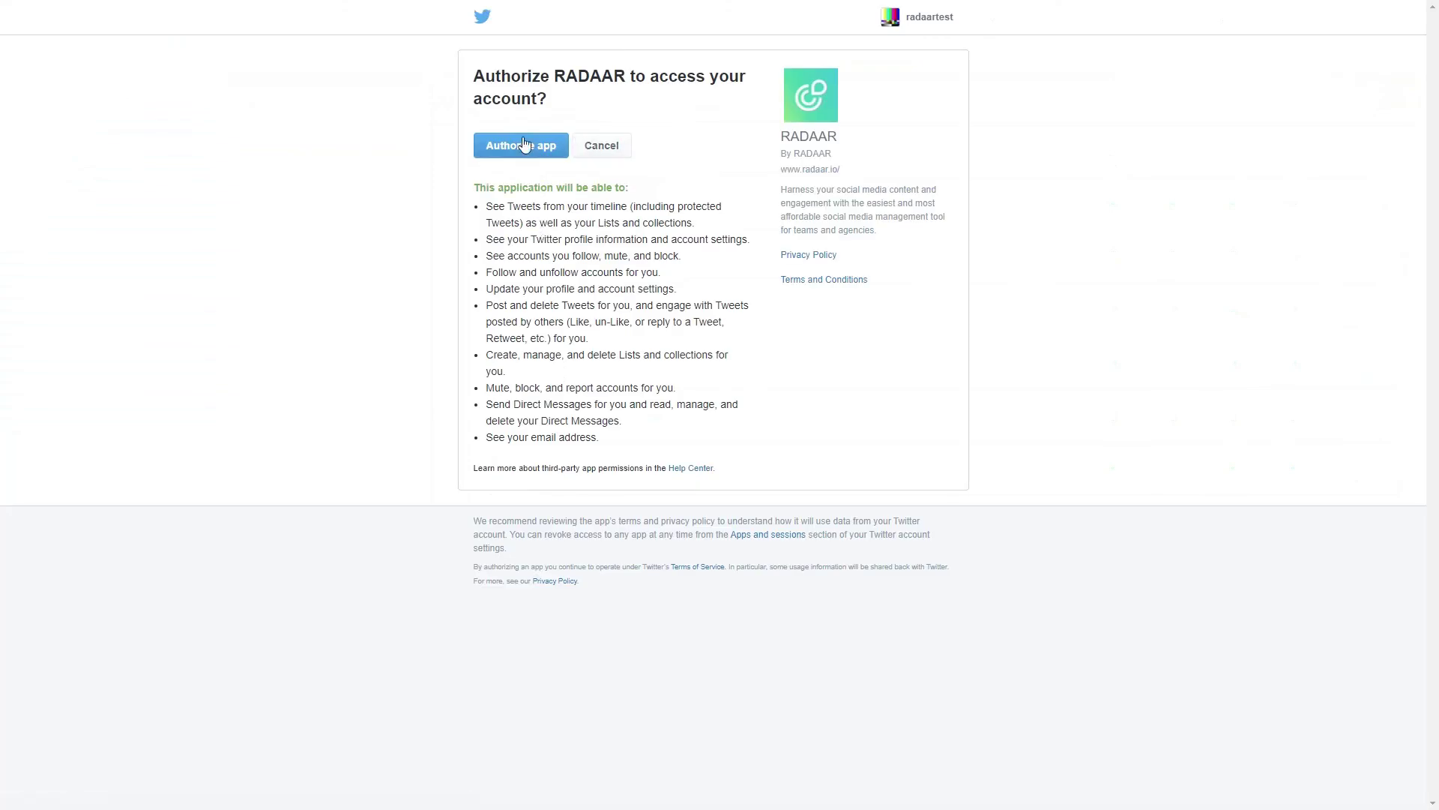
click(522, 145)
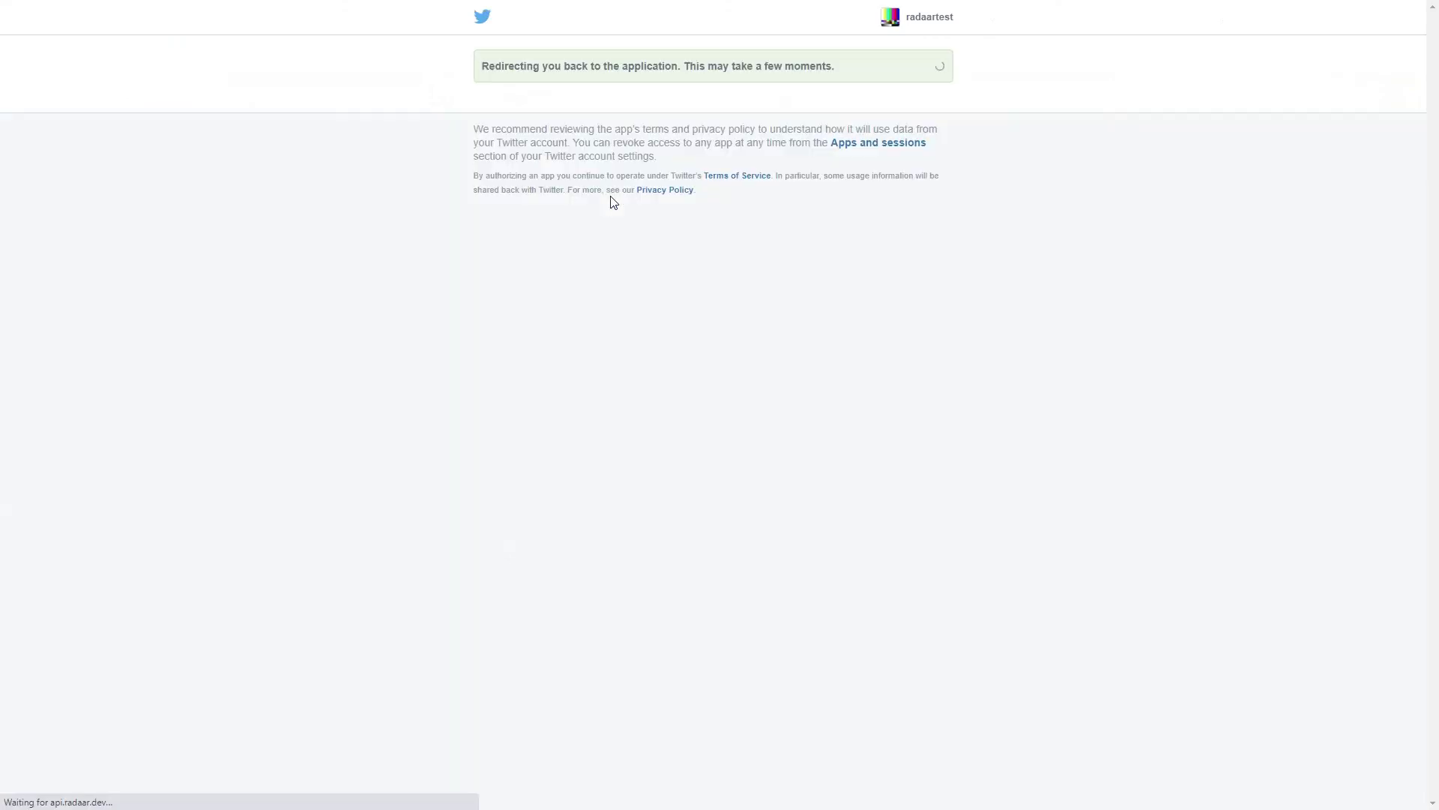